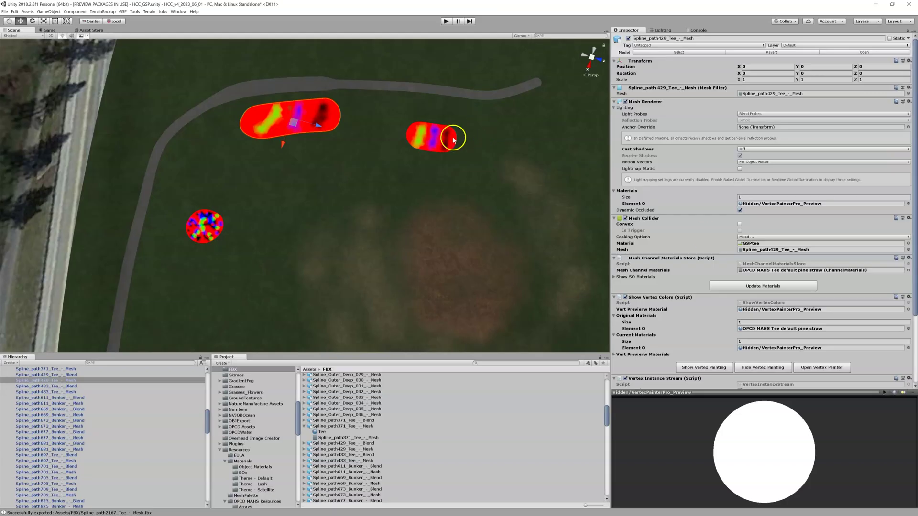
# Examine the Inspector components and vertex painting of the three tee meshes, path371, path429 and path433
pyautogui.scroll(2, 385, 154)
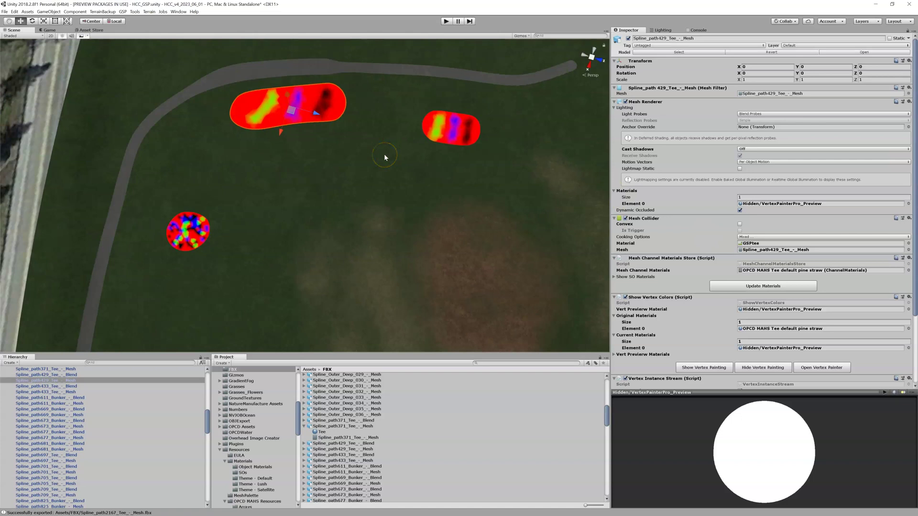
pyautogui.moveTo(386, 154); pyautogui.dragTo(379, 153, button='middle')
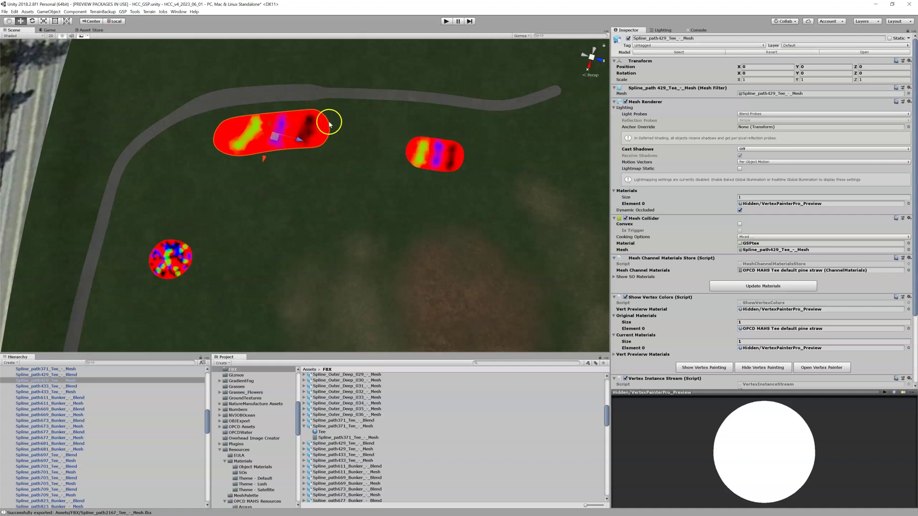
pyautogui.moveTo(291, 125); pyautogui.dragTo(305, 123)
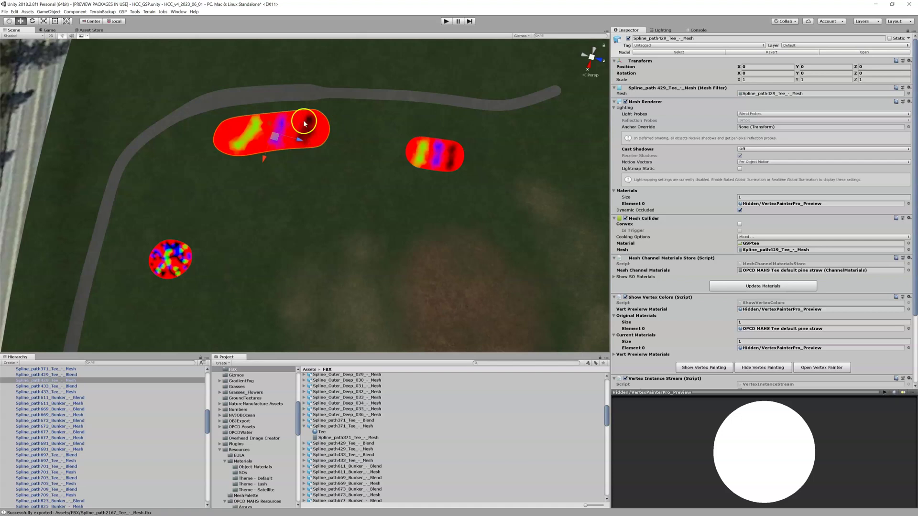
pyautogui.click(424, 141)
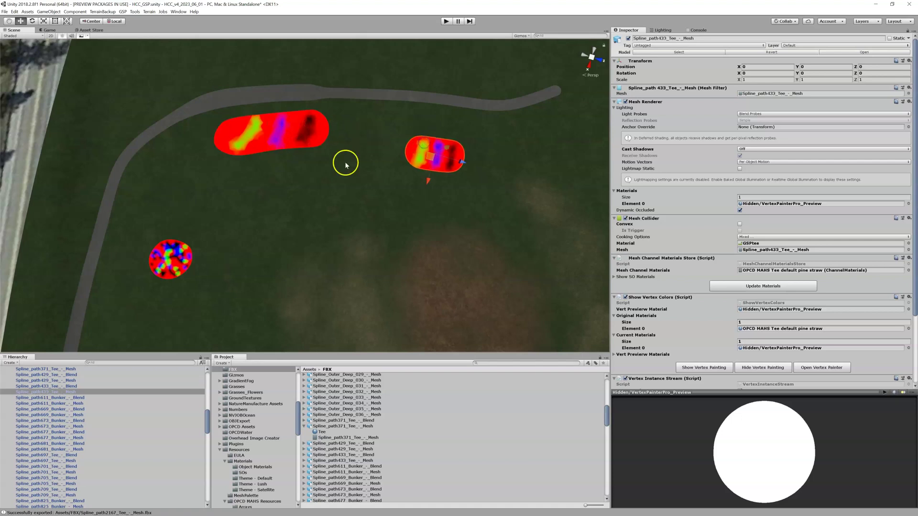
pyautogui.click(168, 258)
pyautogui.moveTo(166, 262); pyautogui.dragTo(165, 262)
pyautogui.scroll(3, 167, 261)
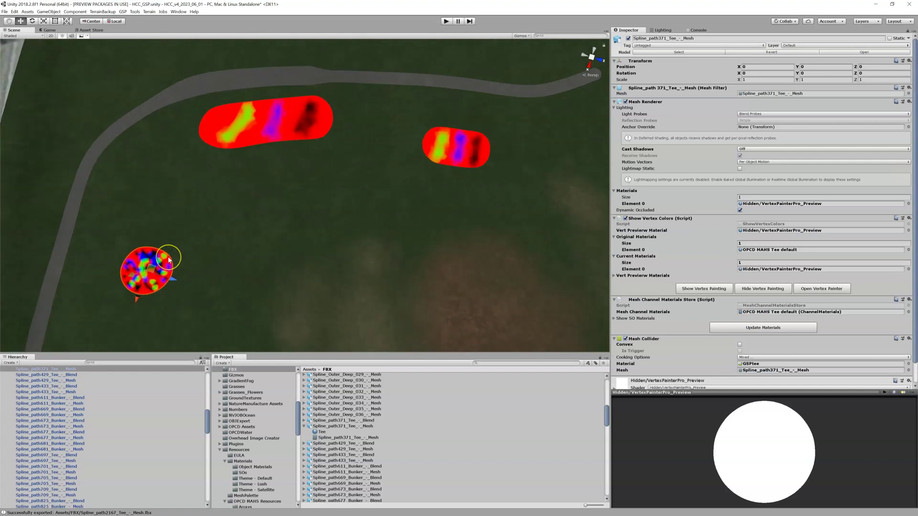
pyautogui.click(245, 130)
pyautogui.click(461, 147)
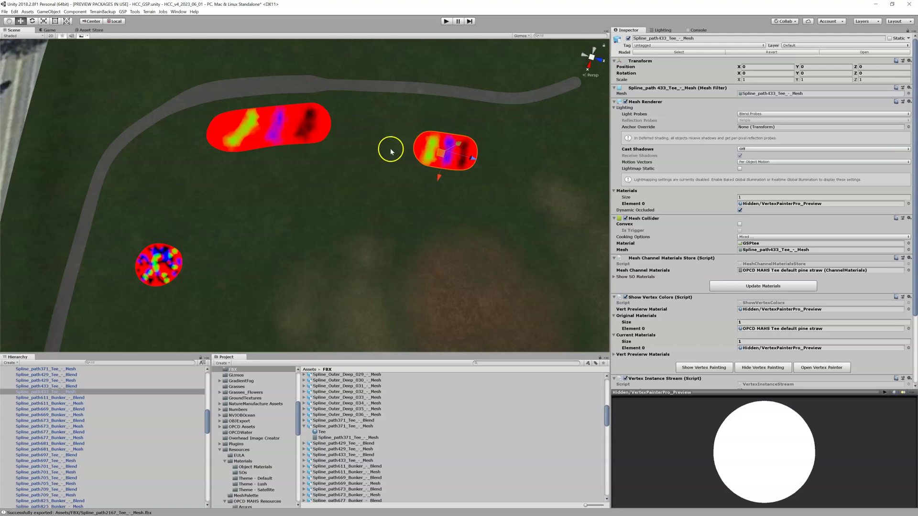
pyautogui.click(283, 122)
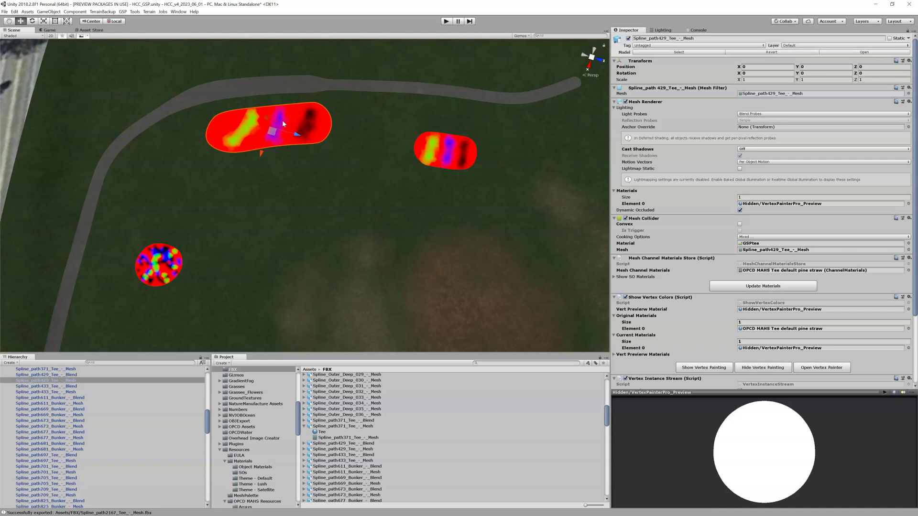
pyautogui.scroll(2, 282, 120)
pyautogui.scroll(-4, 282, 120)
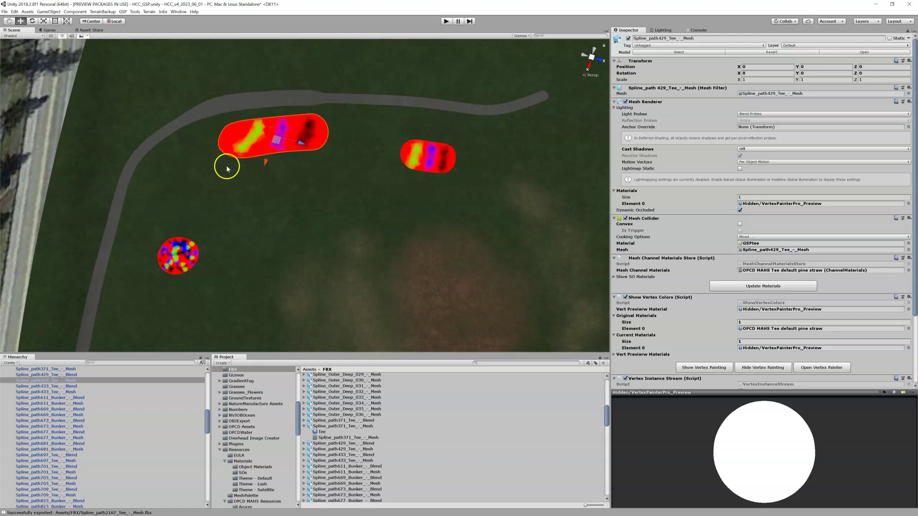
pyautogui.click(53, 380)
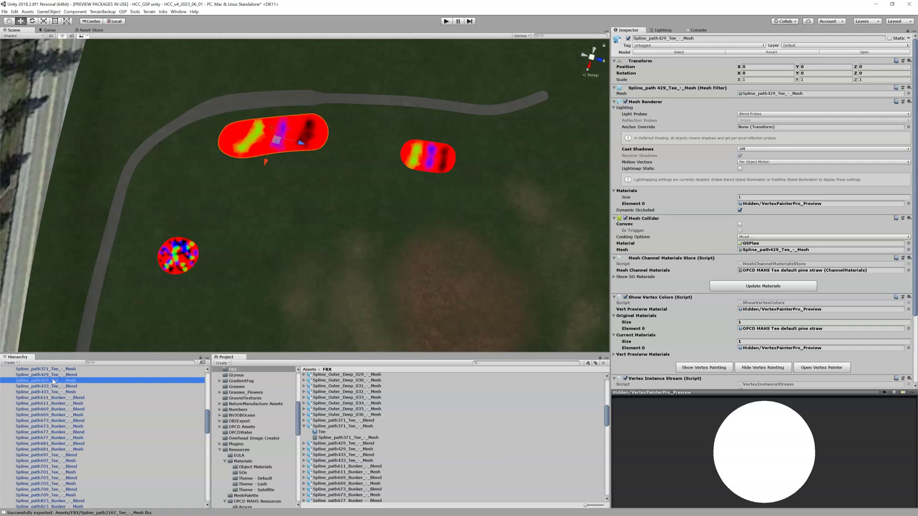
pyautogui.press('Delete')
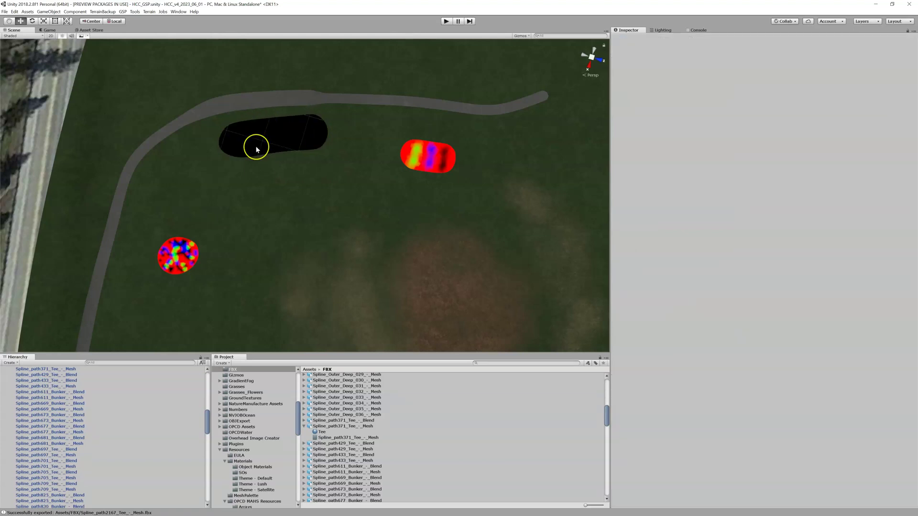
pyautogui.hotkey('ctrl', 'z')
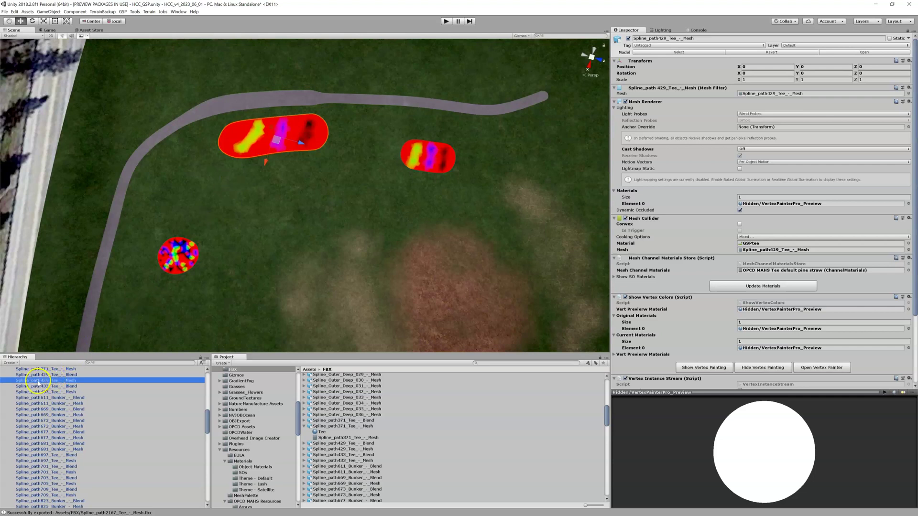
# Delete the Spline_path429_Tee_-_Mesh object from the scene
pyautogui.click(48, 381)
pyautogui.click(146, 237)
pyautogui.press('Delete')
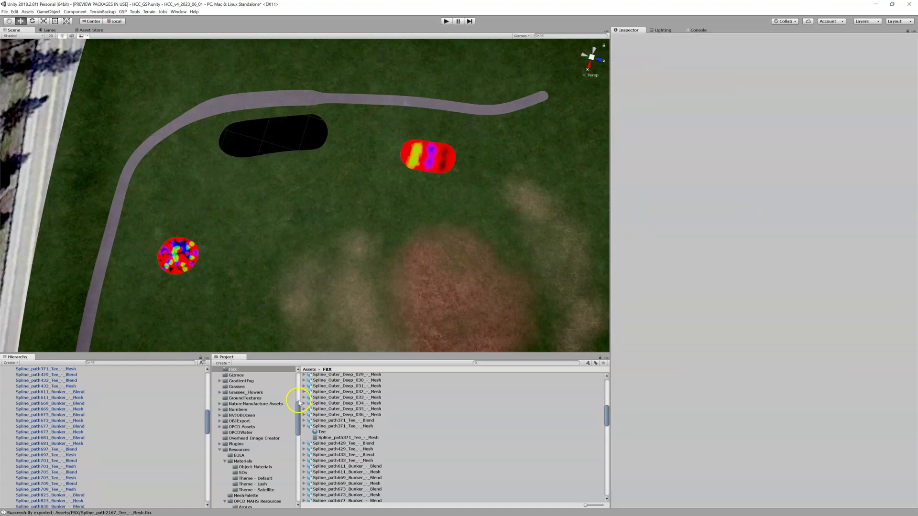
# Search the FBX assets for "429" and add Spline_path429_Tee_-_Mesh back to the scene under OPCD Meshes
pyautogui.scroll(3, 303, 424)
pyautogui.click(258, 369)
pyautogui.click(525, 363)
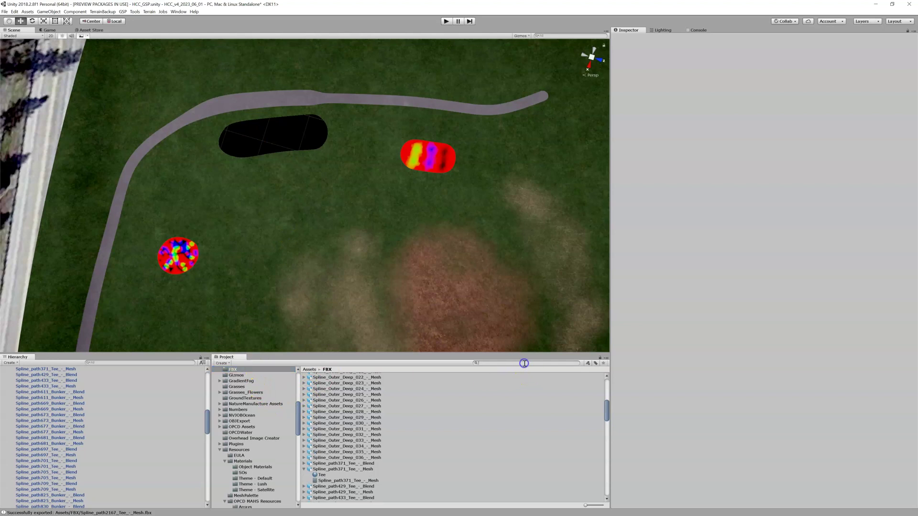
pyautogui.write('429')
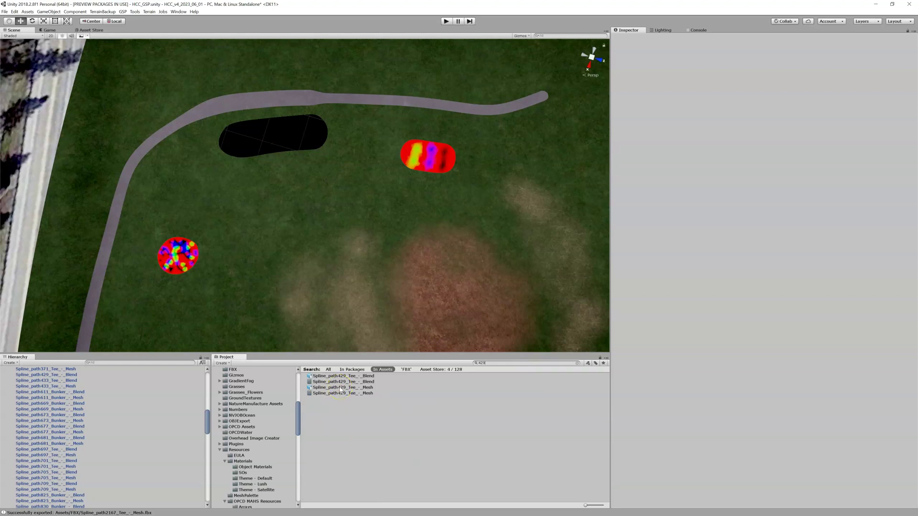
pyautogui.click(344, 387)
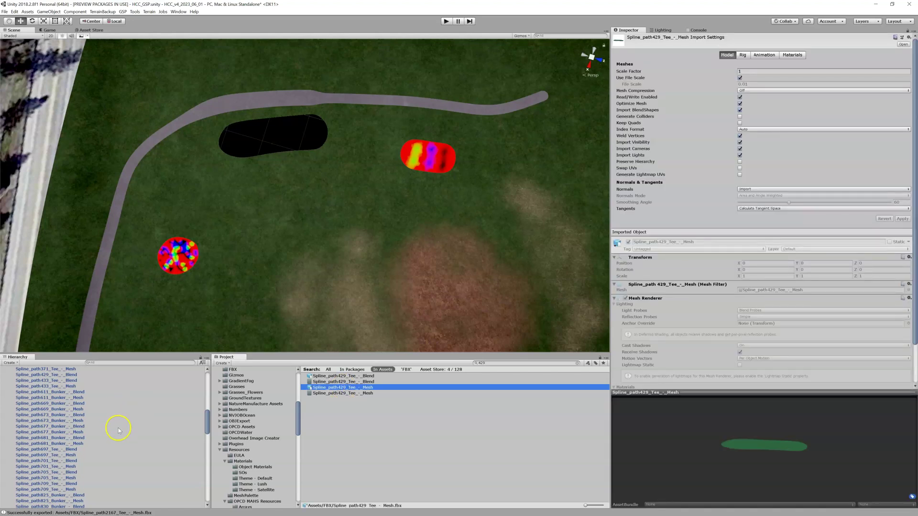
pyautogui.moveTo(206, 420); pyautogui.dragTo(207, 385)
pyautogui.click(337, 388)
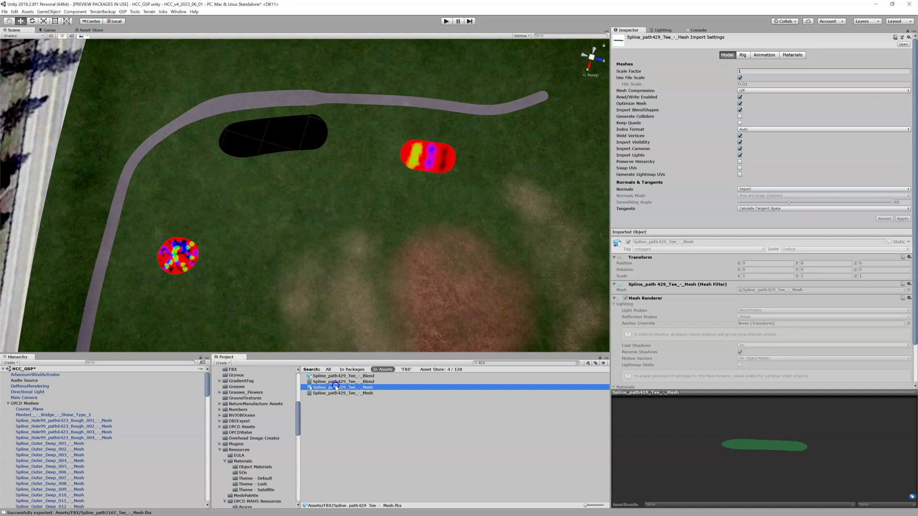
pyautogui.moveTo(336, 387); pyautogui.dragTo(21, 404)
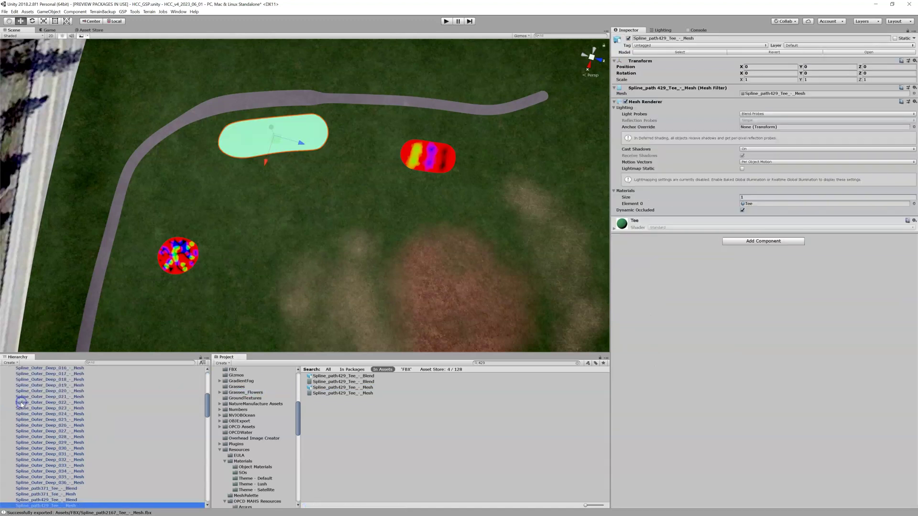
# Set default materials on the re-added Spline_path429_Tee_-_Mesh and show its vertex painting
pyautogui.scroll(-3, 114, 501)
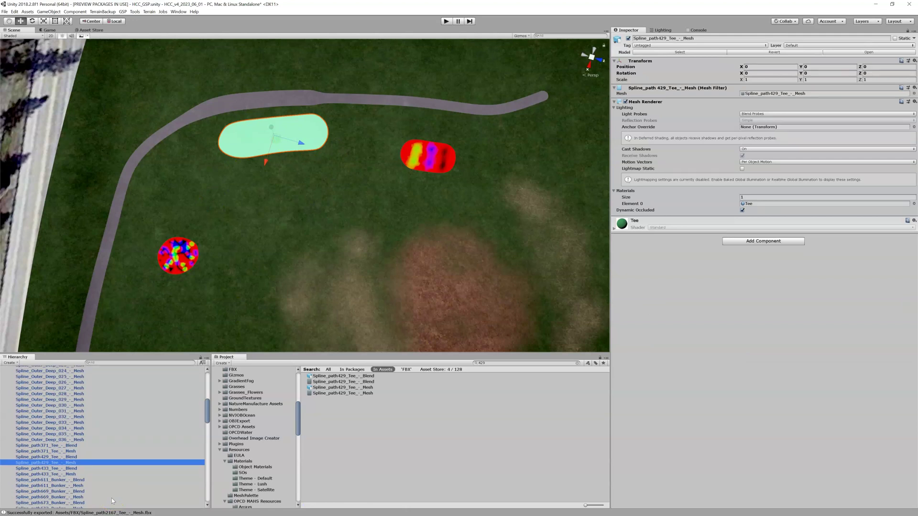
pyautogui.rightClick(113, 464)
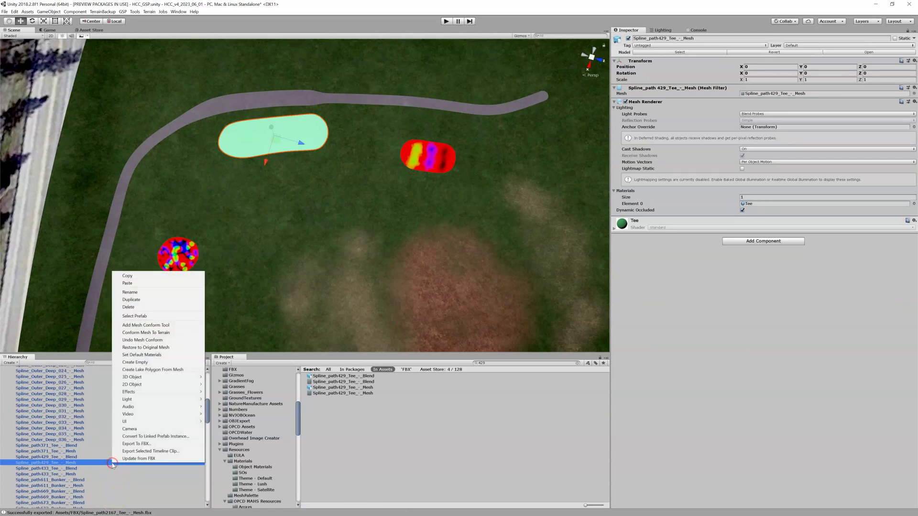
pyautogui.click(157, 358)
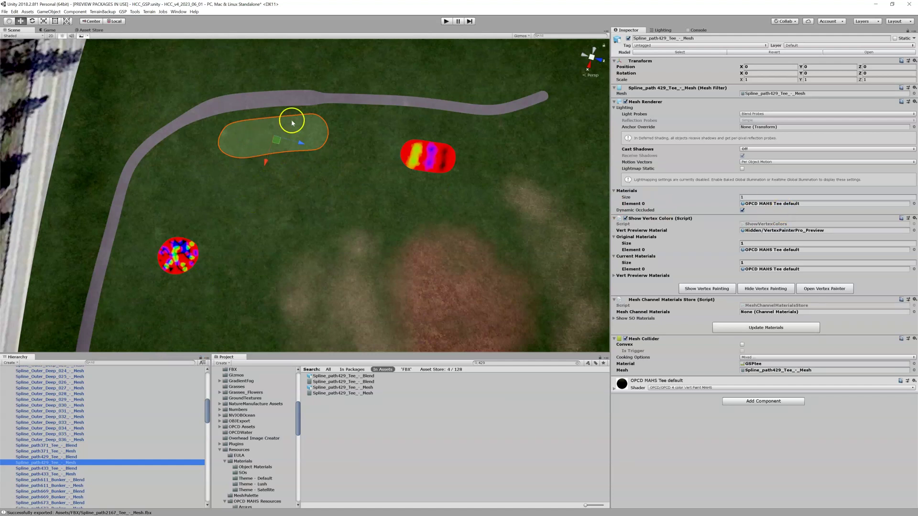
pyautogui.click(703, 289)
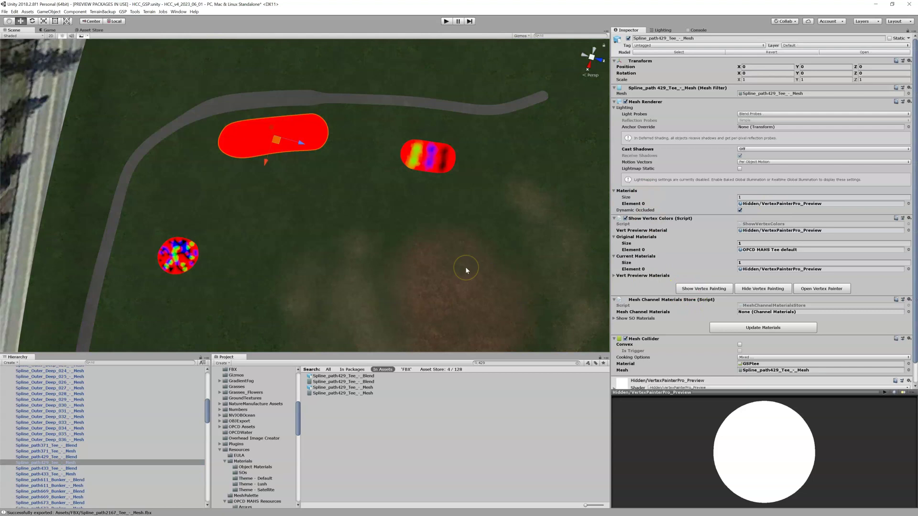
pyautogui.click(338, 388)
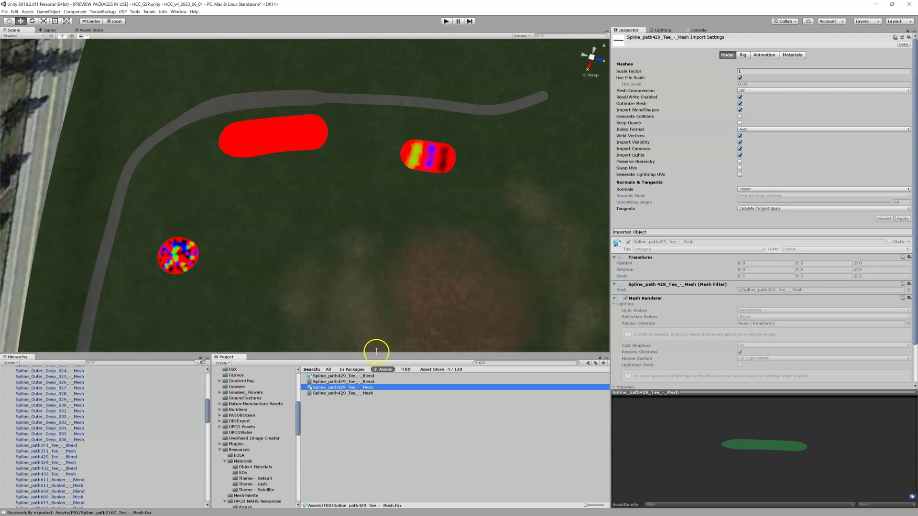
pyautogui.click(284, 134)
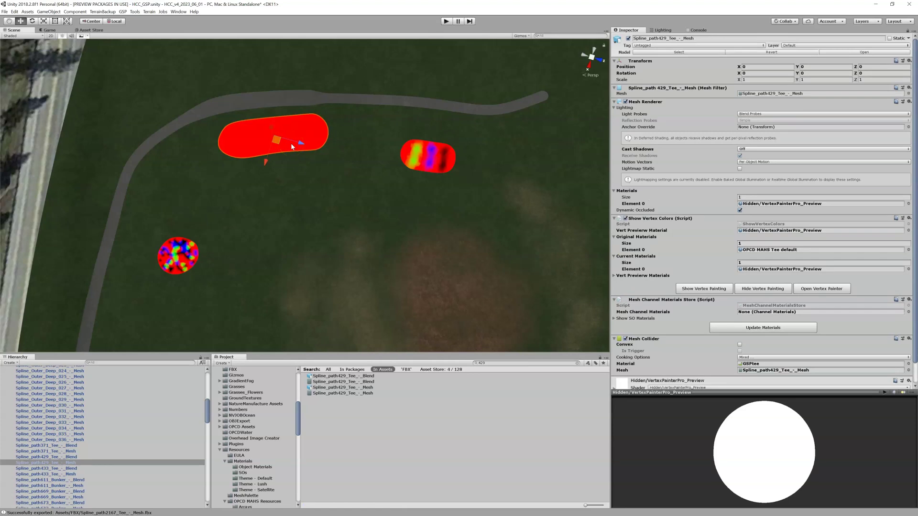
# Bake the vertex painting of Spline_path433_Tee_-_Mesh to its mesh and locate the baked mesh asset in the project
pyautogui.click(429, 155)
pyautogui.click(401, 204)
pyautogui.scroll(1, 400, 204)
pyautogui.moveTo(401, 204)
pyautogui.mouseDown(button='middle')
pyautogui.moveTo(371, 205)
pyautogui.moveTo(389, 202)
pyautogui.mouseUp(button='middle')
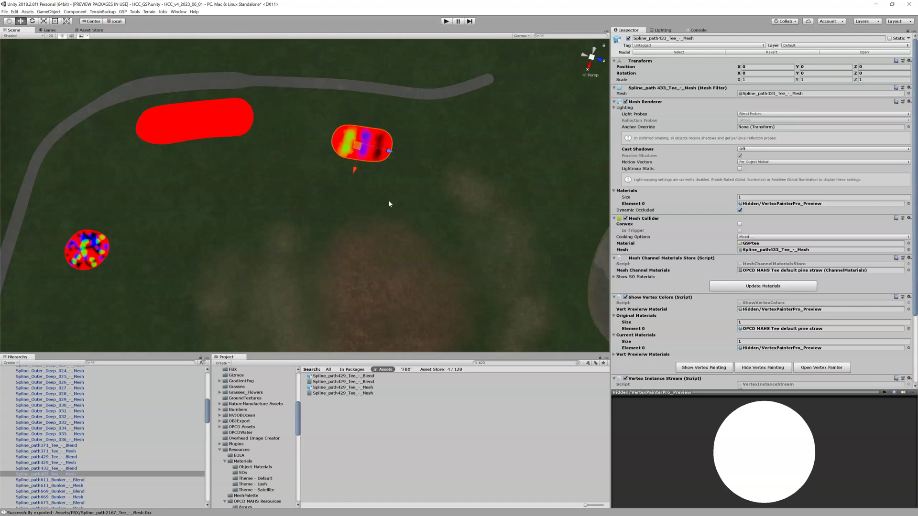
pyautogui.moveTo(396, 179)
pyautogui.mouseDown()
pyautogui.moveTo(361, 120)
pyautogui.moveTo(351, 125)
pyautogui.moveTo(352, 152)
pyautogui.moveTo(364, 139)
pyautogui.moveTo(386, 142)
pyautogui.mouseUp()
pyautogui.scroll(-5, 662, 317)
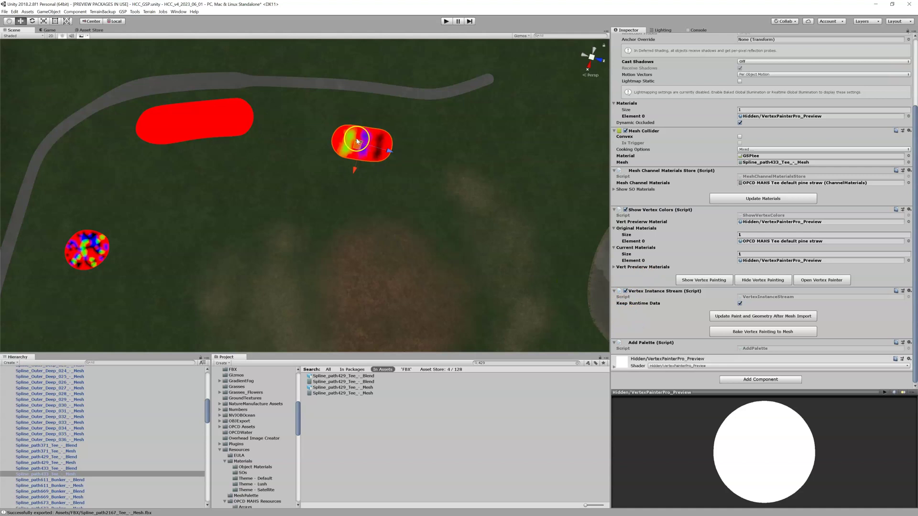
pyautogui.click(106, 474)
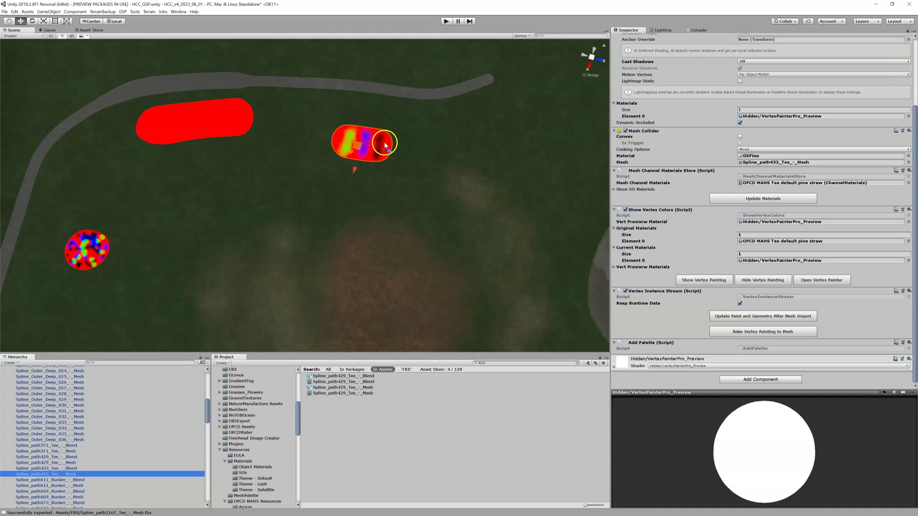
pyautogui.click(740, 334)
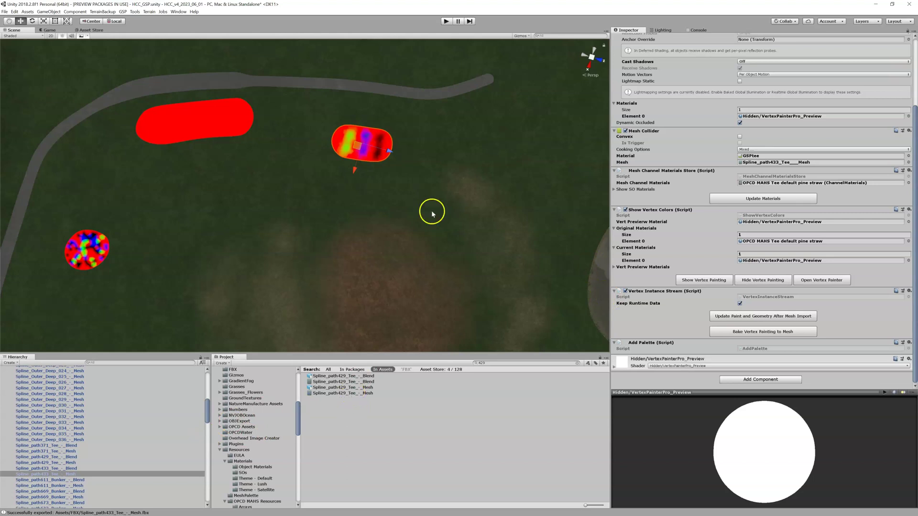
pyautogui.scroll(3, 760, 104)
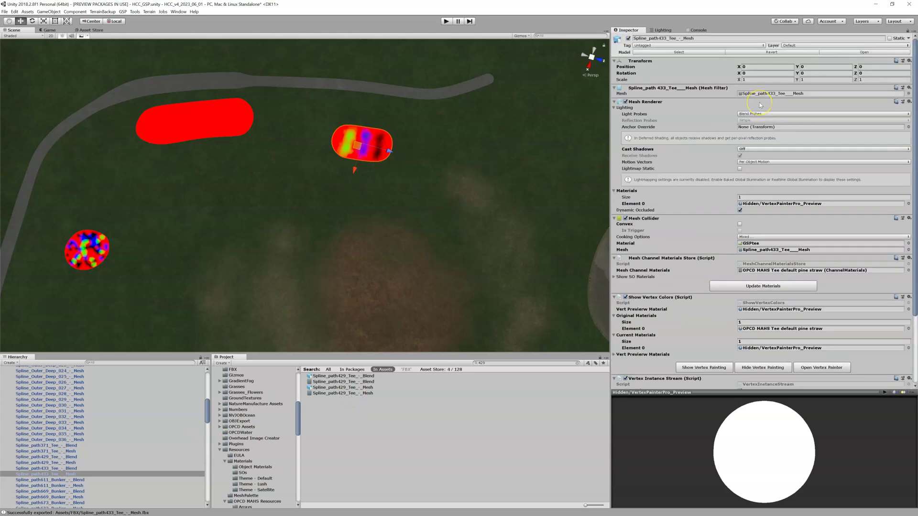
pyautogui.click(760, 94)
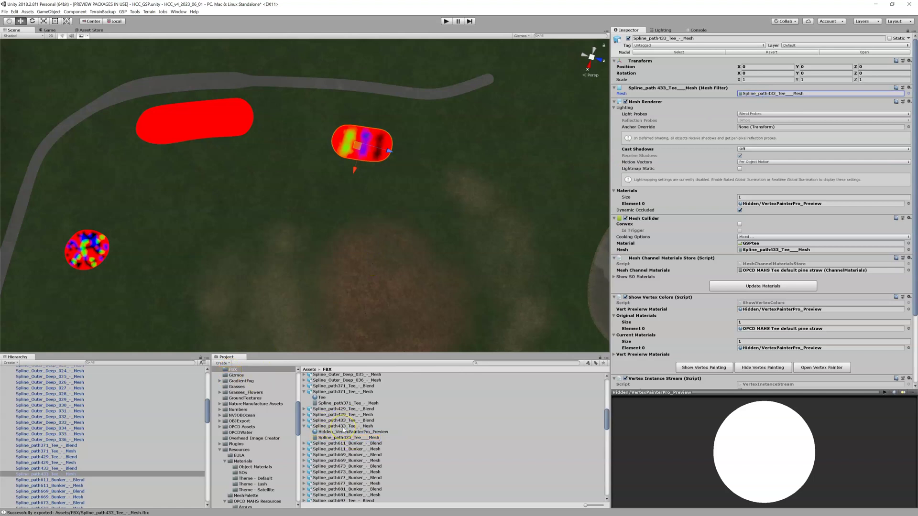
# Delete the Spline_path433_Tee_-_Mesh object from the scene
pyautogui.click(162, 475)
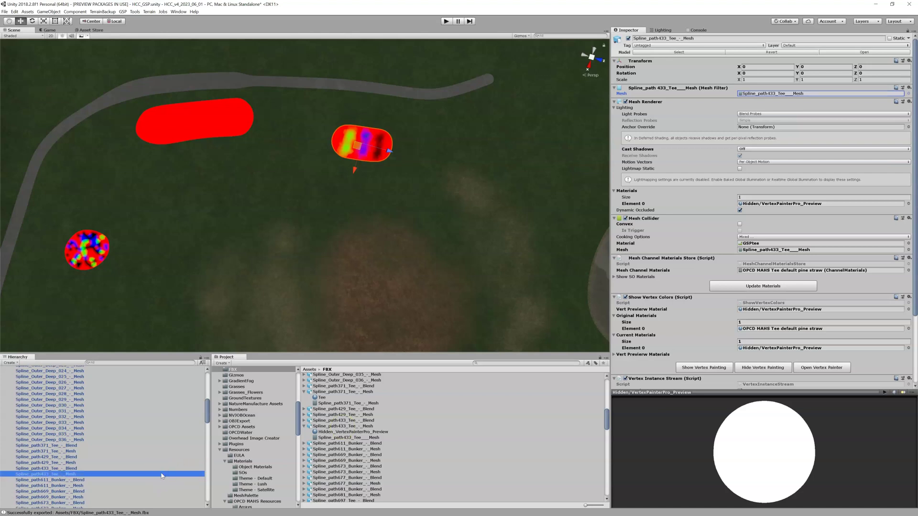
pyautogui.press('Delete')
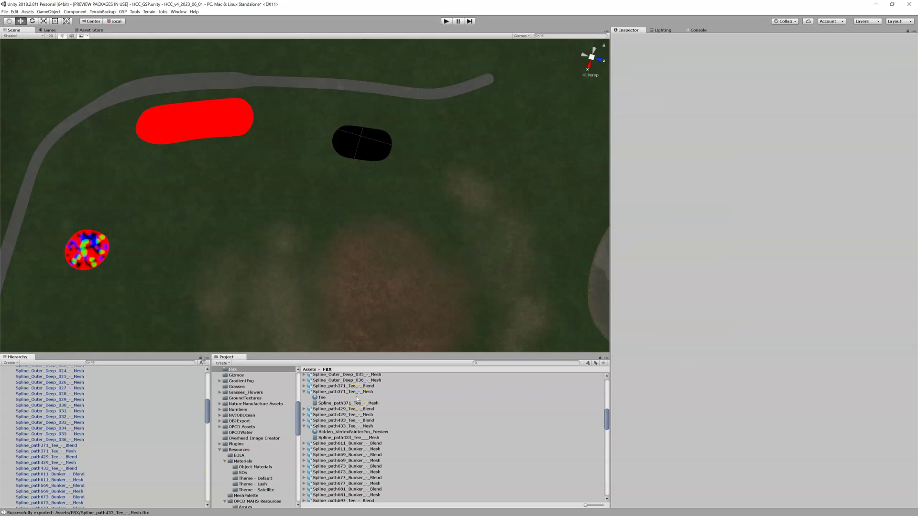
pyautogui.hotkey('ctrl', 'z')
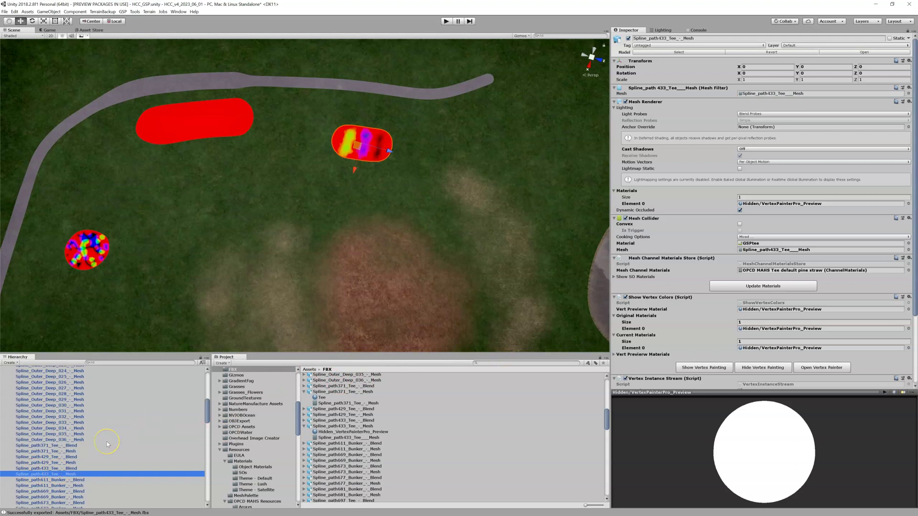
pyautogui.press('Delete')
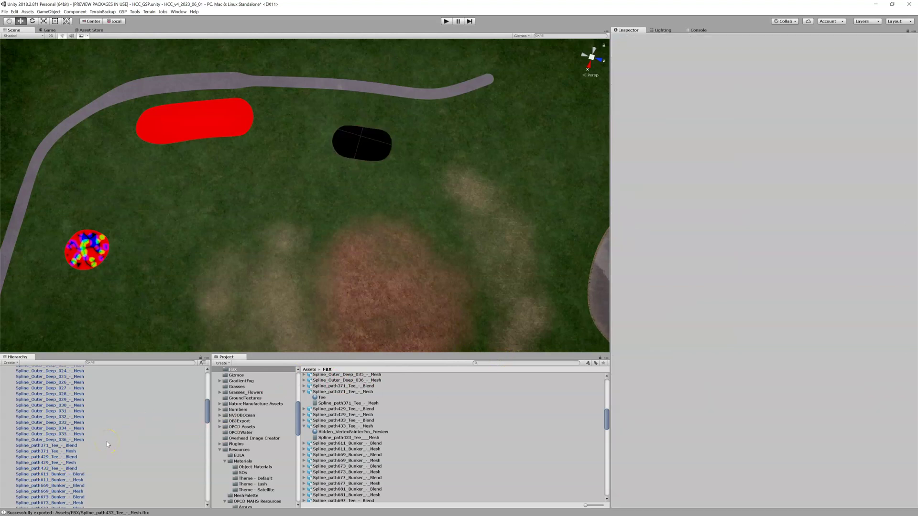
# Search the FBX assets for "433" and add Spline_path433_Tee_-_Mesh back to the scene under OPCD Meshes
pyautogui.click(503, 363)
pyautogui.write('433')
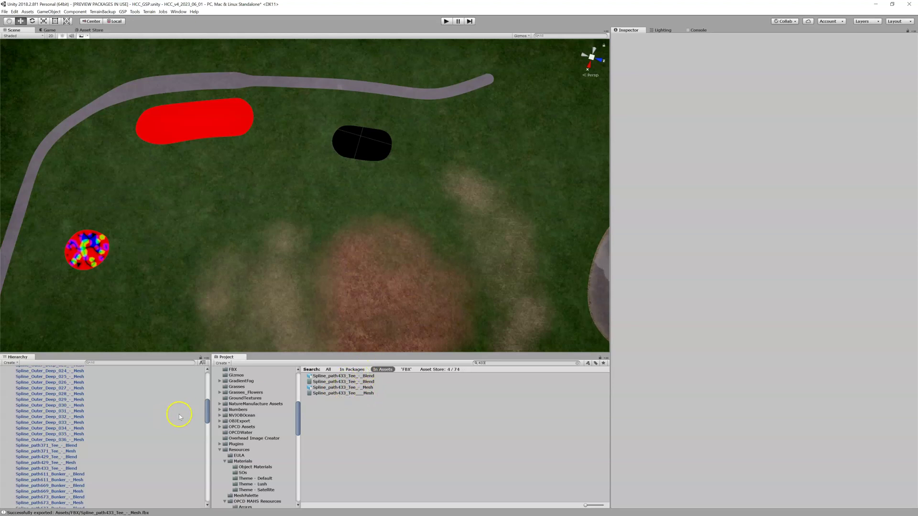
pyautogui.moveTo(205, 409); pyautogui.dragTo(208, 382)
pyautogui.click(333, 388)
pyautogui.moveTo(330, 388); pyautogui.dragTo(47, 406)
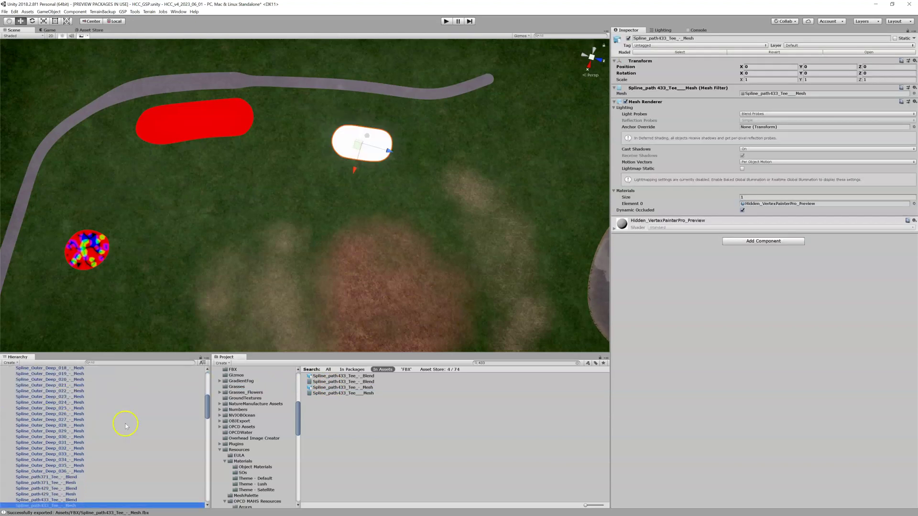
# Set default materials on the re-added Spline_path433_Tee_-_Mesh and show its vertex painting
pyautogui.rightClick(94, 504)
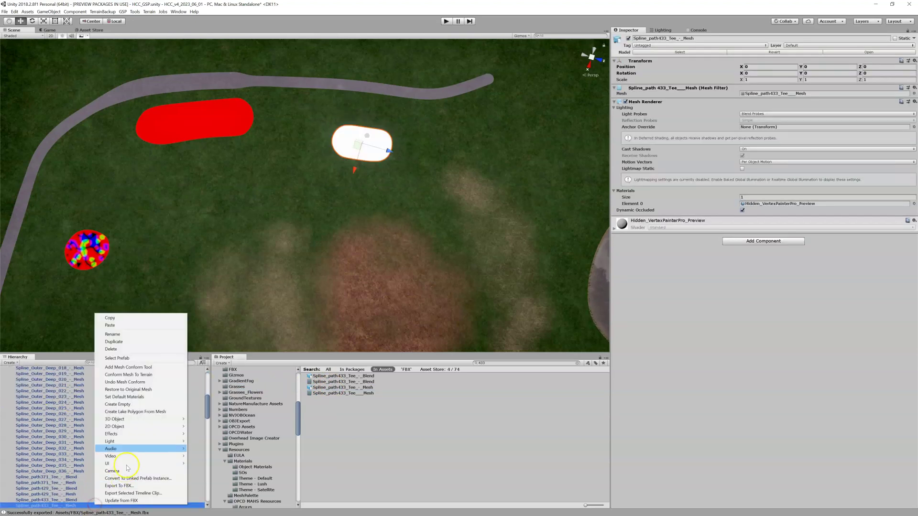
pyautogui.click(132, 398)
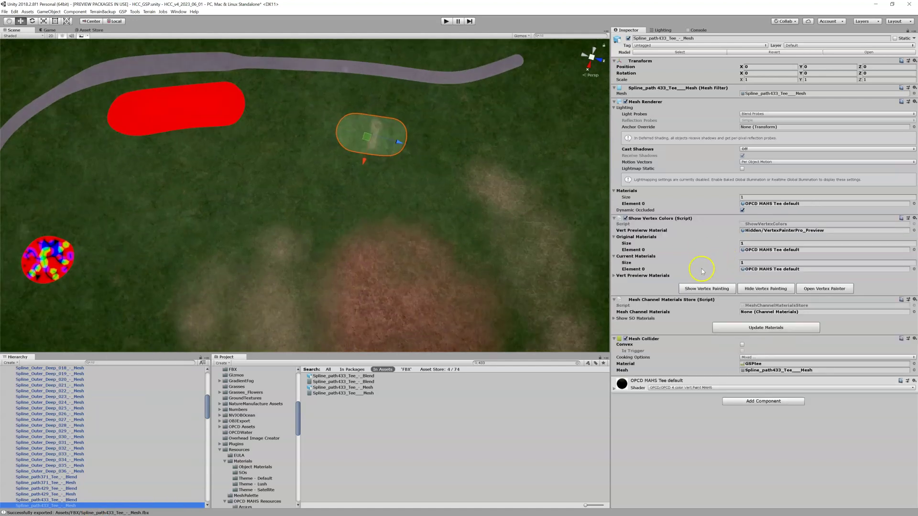
pyautogui.click(694, 288)
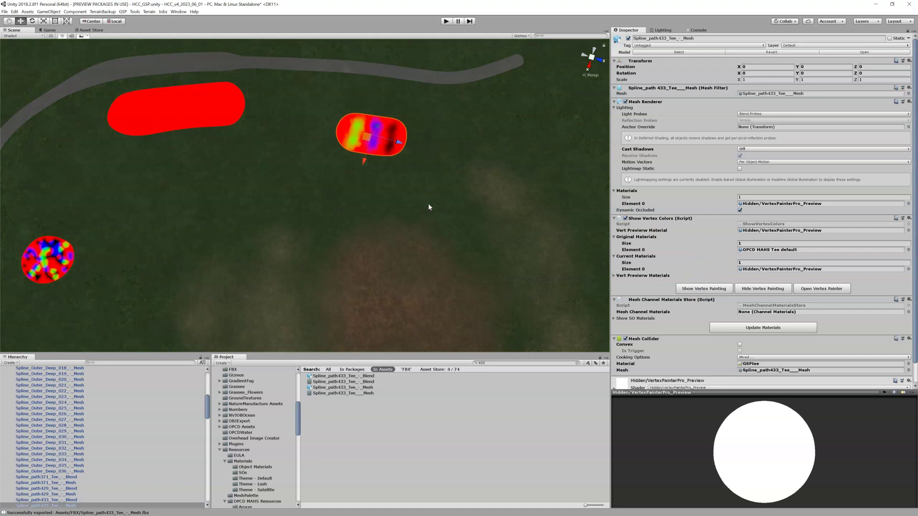
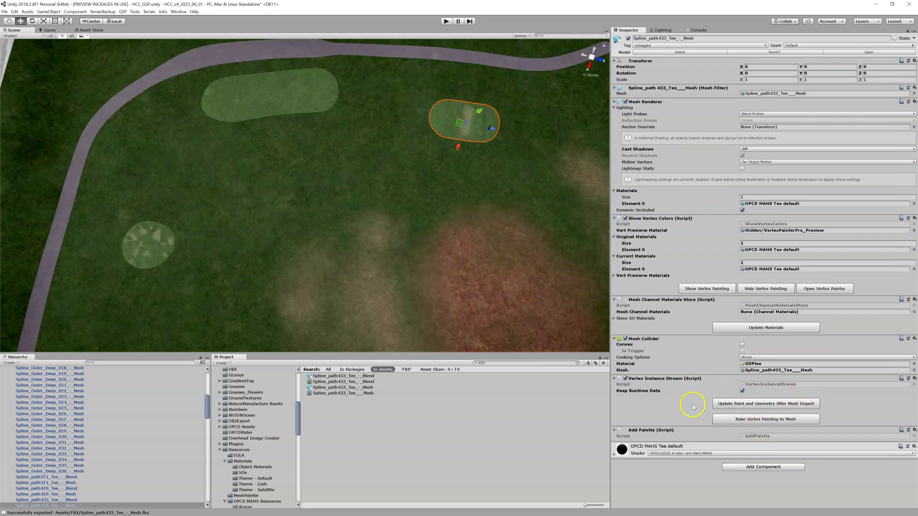
# Select the round Spline_path371_Tee_-_Mesh in the scene, show its vertex painting and examine it up close
pyautogui.click(137, 245)
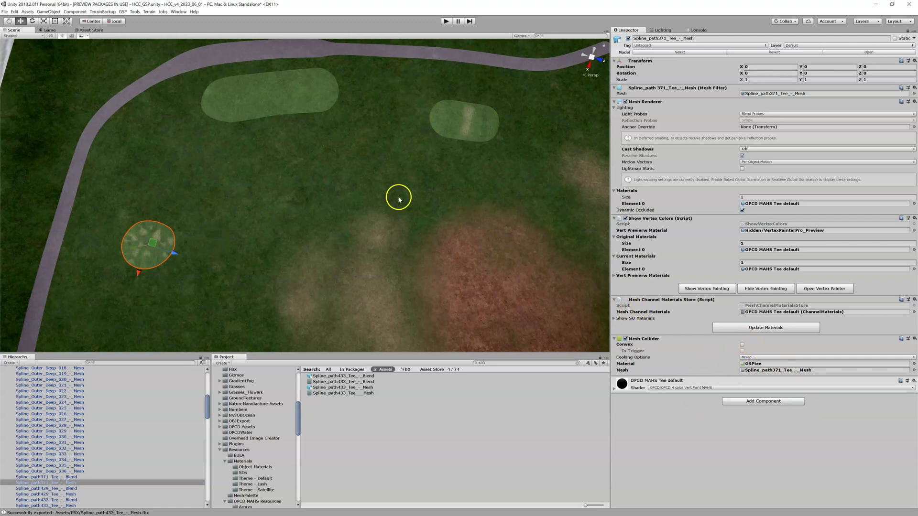
pyautogui.click(703, 288)
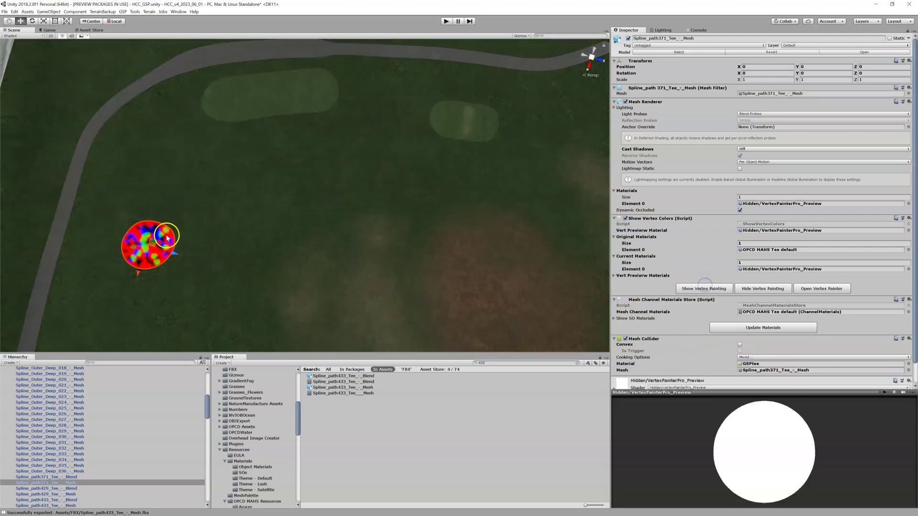
pyautogui.scroll(2, 165, 242)
pyautogui.moveTo(165, 243); pyautogui.dragTo(191, 234, button='middle')
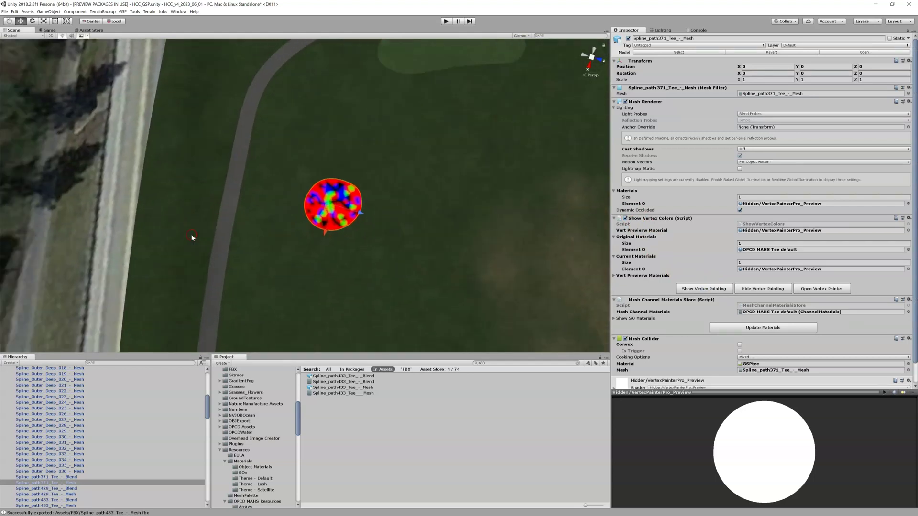
pyautogui.scroll(-2, 792, 252)
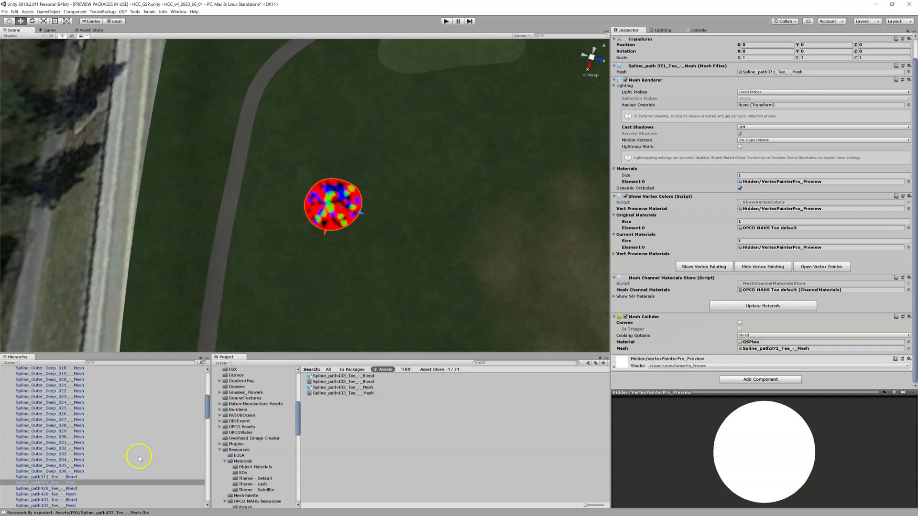
# Delete the Spline_path371_Tee_-_Mesh object from the scene
pyautogui.scroll(-3, 61, 486)
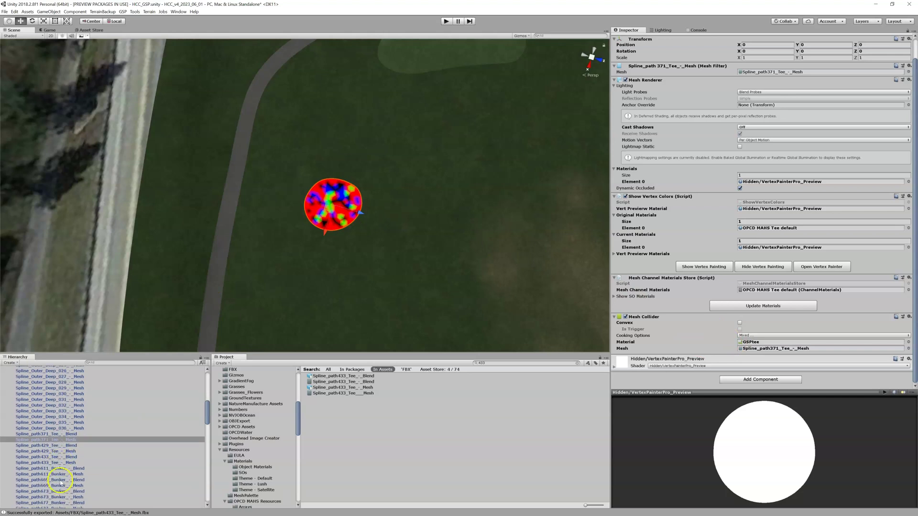
pyautogui.click(42, 440)
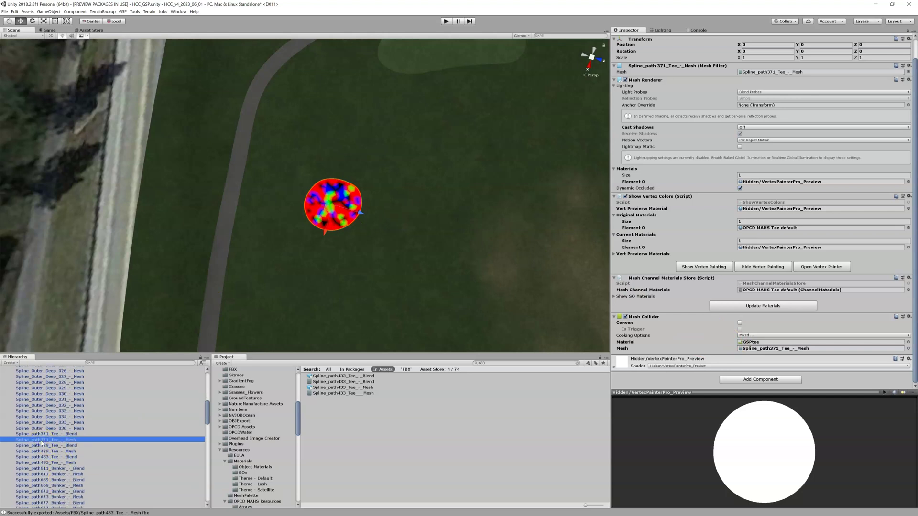
pyautogui.press('Delete')
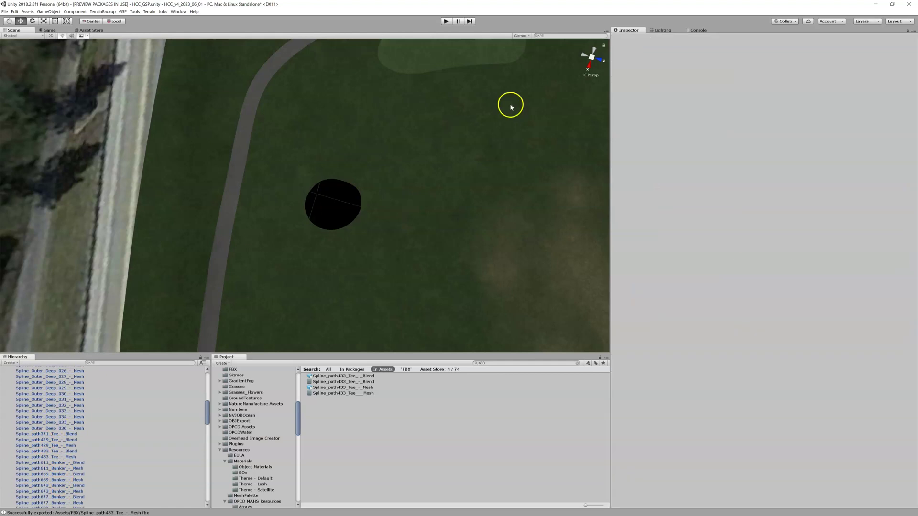
# Search the FBX assets for "371" and add Spline_path371_Tee_-_Mesh back to the scene under OPCD Meshes
pyautogui.click(529, 363)
pyautogui.write('372')
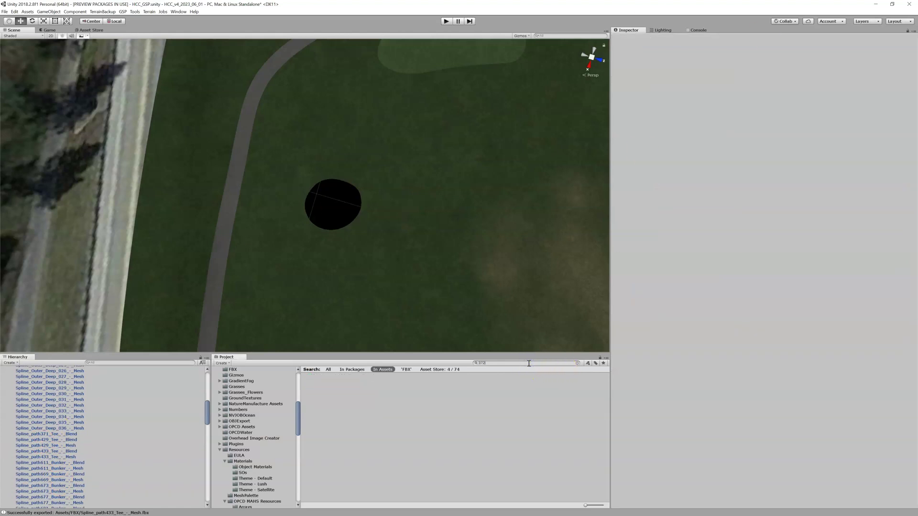
pyautogui.write('1')
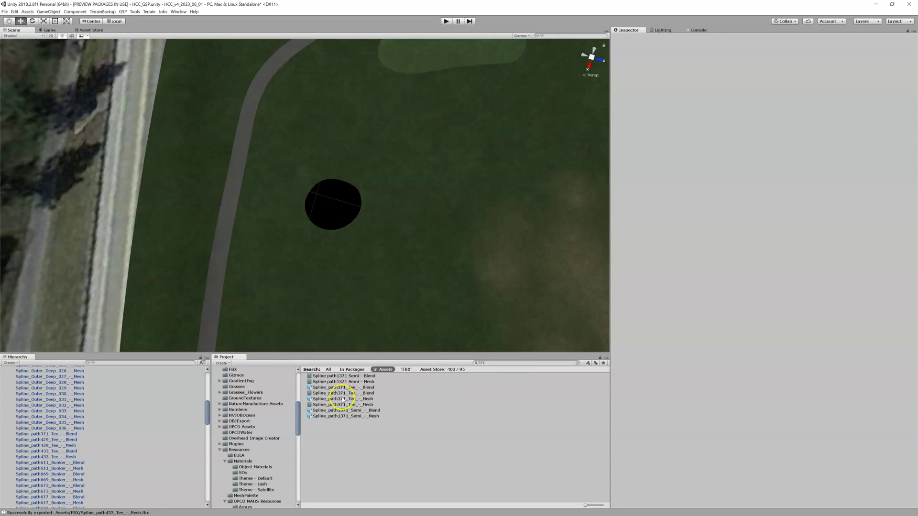
pyautogui.click(343, 399)
pyautogui.moveTo(208, 414); pyautogui.dragTo(209, 384)
pyautogui.click(326, 399)
pyautogui.moveTo(326, 398); pyautogui.dragTo(40, 406)
pyautogui.click(72, 506)
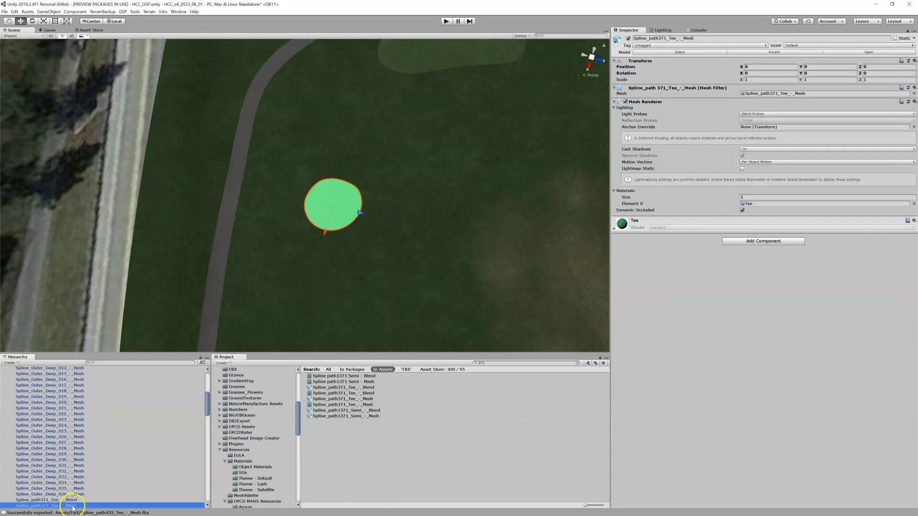
# Set default materials on the re-added Spline_path371_Tee_-_Mesh and show its vertex painting
pyautogui.rightClick(71, 506)
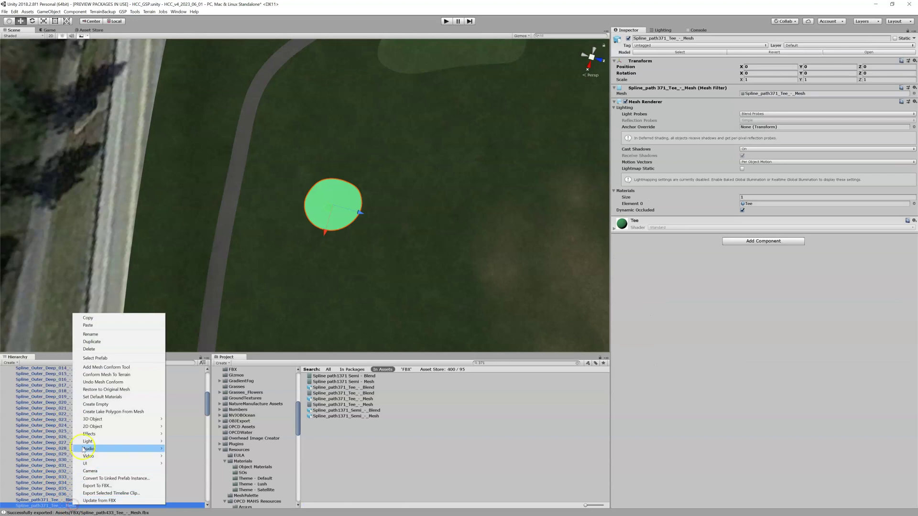
pyautogui.click(98, 396)
pyautogui.scroll(2, 426, 159)
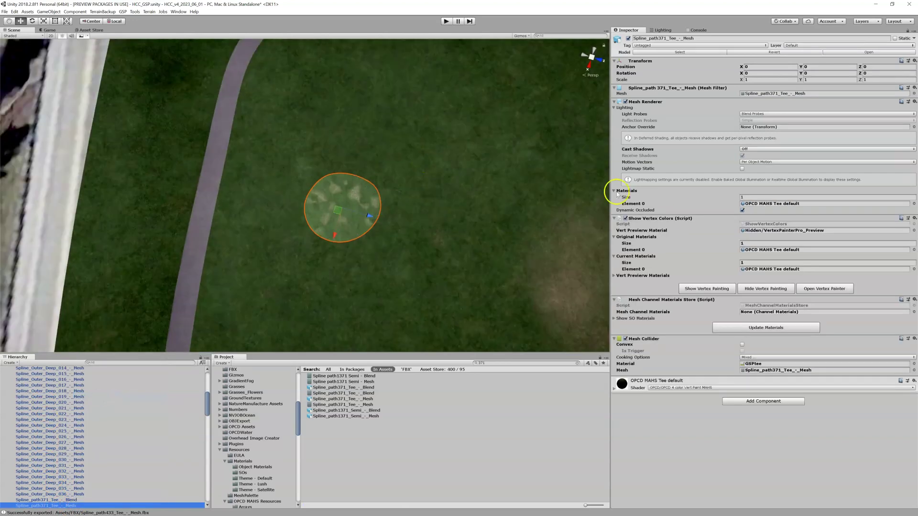
pyautogui.click(719, 290)
pyautogui.scroll(-3, 412, 239)
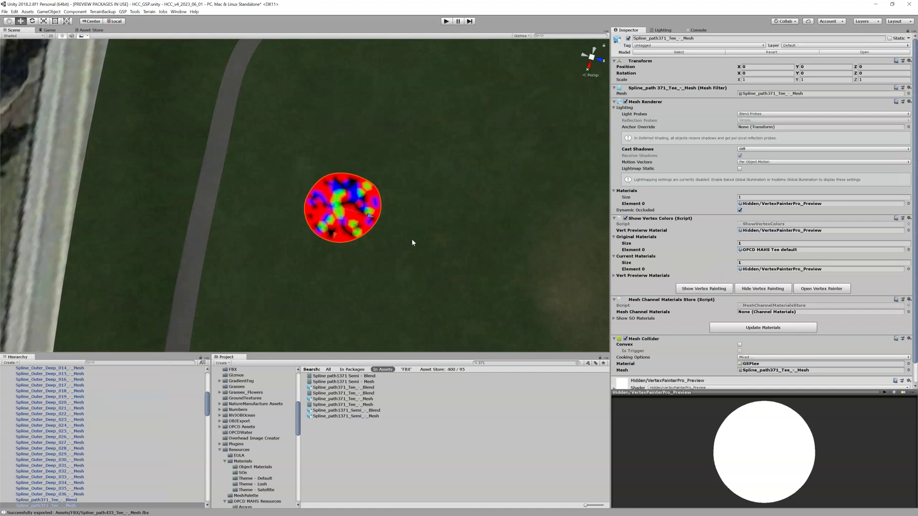
pyautogui.scroll(-1, 412, 240)
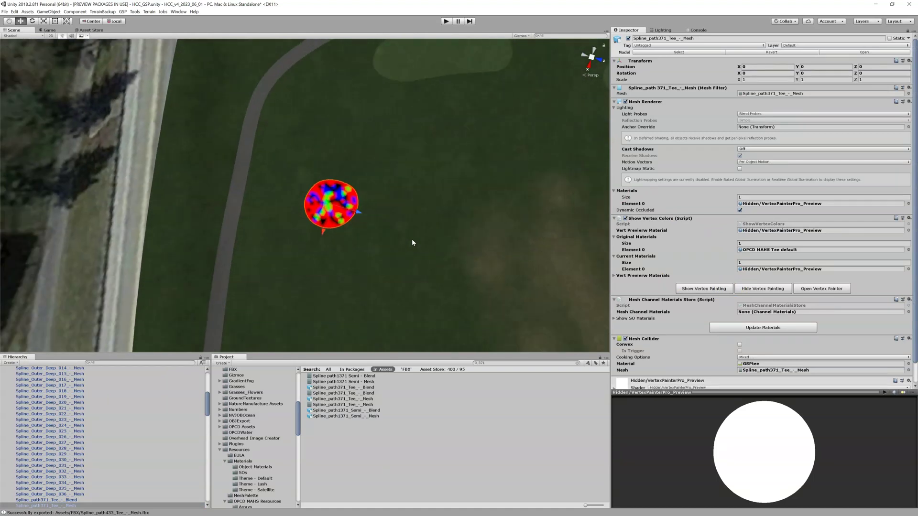
# Use the Vertex Painter with vertex data shown to paint green over one side of the round tee, and close the painter
pyautogui.click(805, 289)
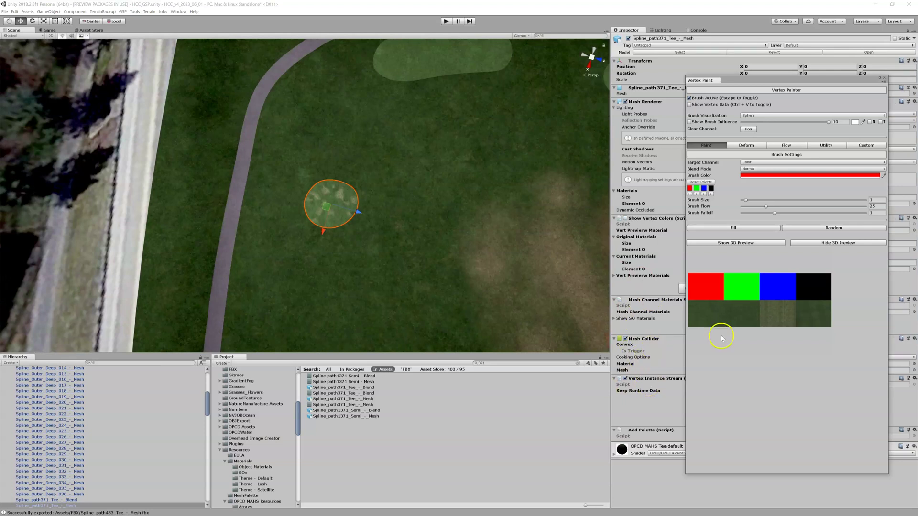
pyautogui.click(697, 188)
pyautogui.click(690, 105)
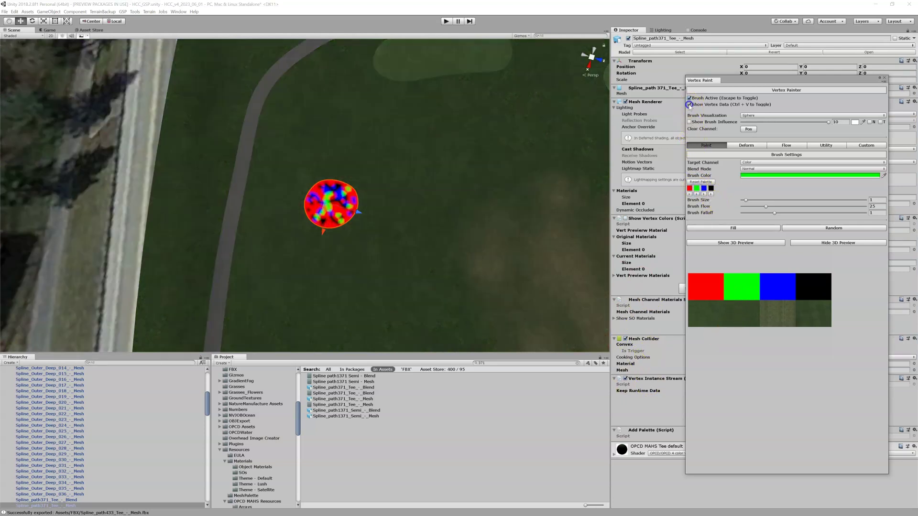
pyautogui.moveTo(367, 193)
pyautogui.mouseDown()
pyautogui.moveTo(335, 198)
pyautogui.moveTo(330, 210)
pyautogui.moveTo(359, 199)
pyautogui.moveTo(349, 203)
pyautogui.mouseUp()
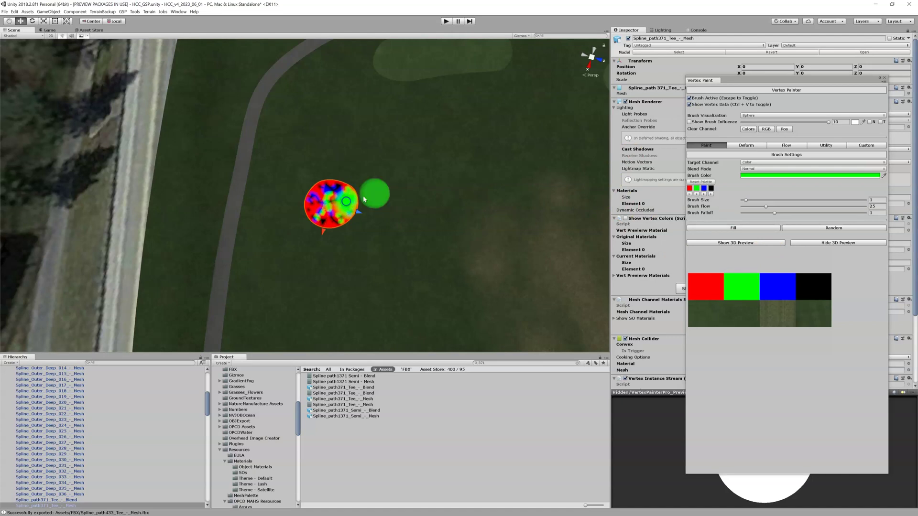
pyautogui.click(884, 78)
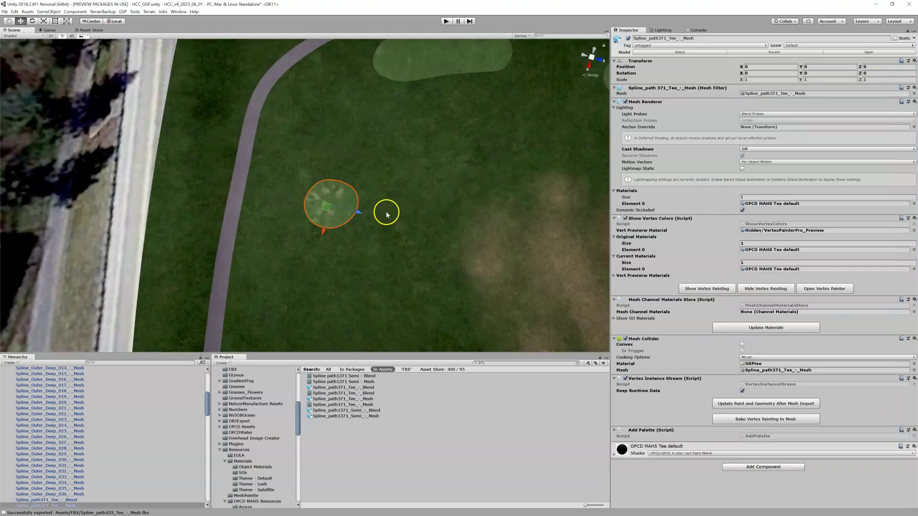
# Inspect the unbaked green paint on the round tee by showing and hiding its vertex painting
pyautogui.scroll(2, 378, 210)
pyautogui.scroll(2, 375, 210)
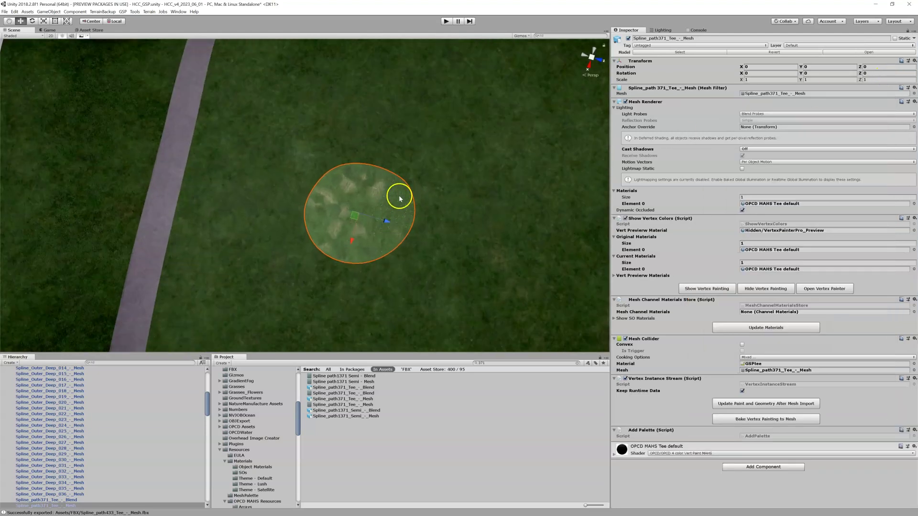
pyautogui.click(719, 291)
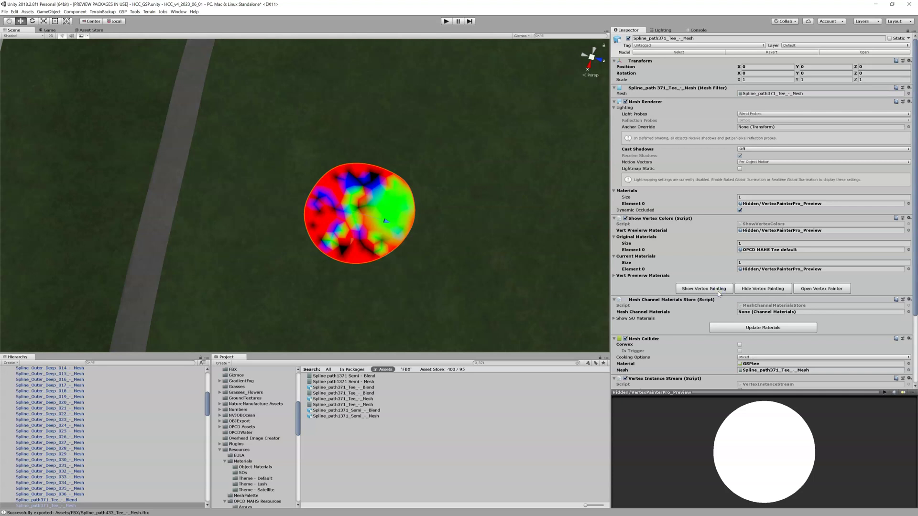
pyautogui.click(748, 290)
pyautogui.scroll(-2, 320, 234)
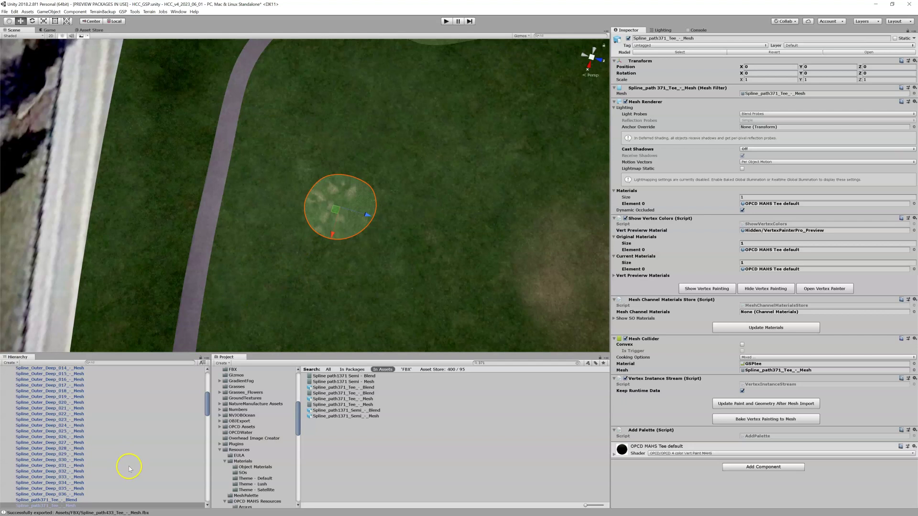
# Delete the freshly painted Spline_path371_Tee_-_Mesh without baking, undo the deletion once, and delete it again
pyautogui.scroll(-3, 125, 466)
pyautogui.click(94, 441)
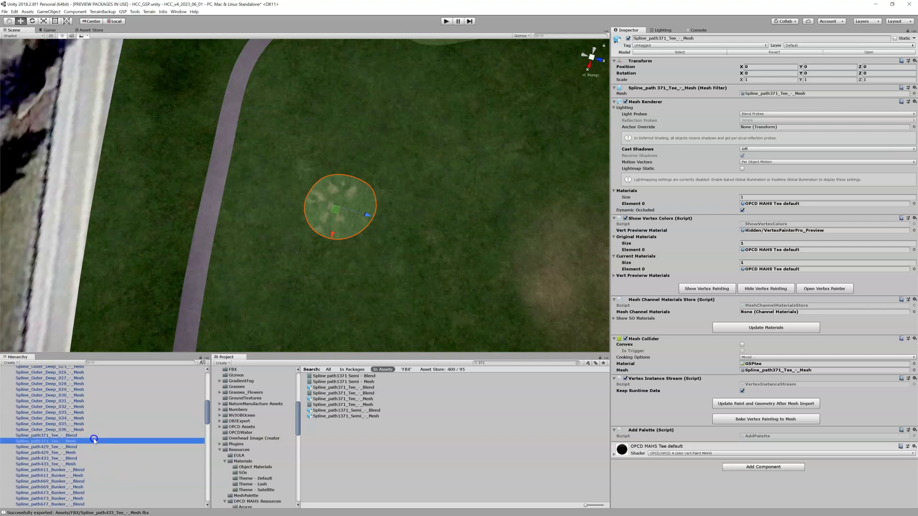
pyautogui.press('Delete')
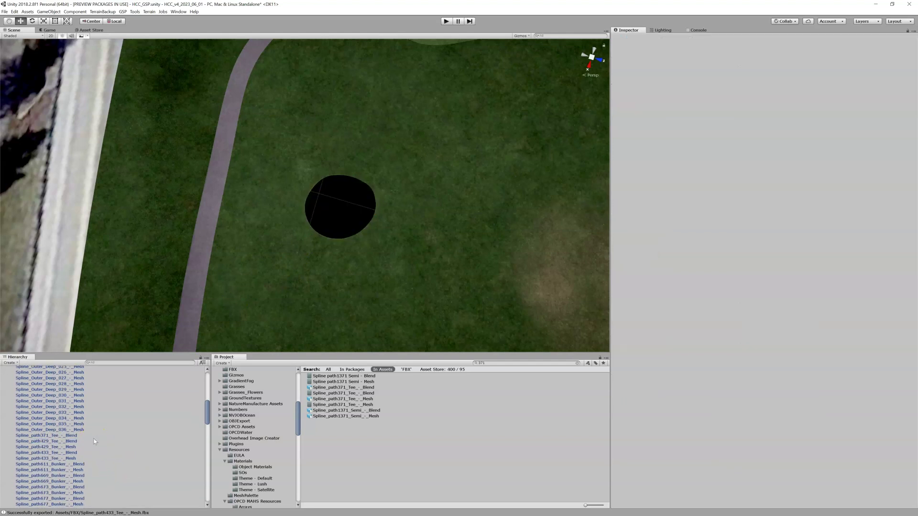
pyautogui.hotkey('ctrl', 'z')
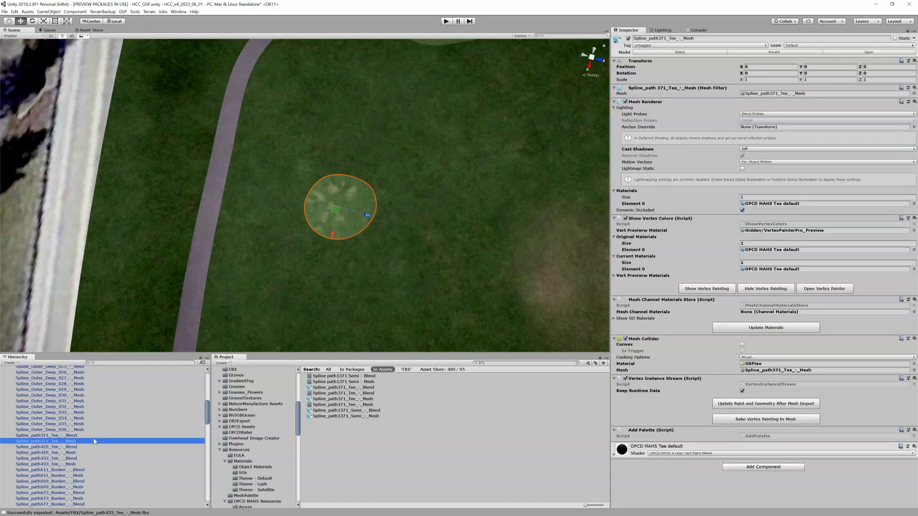
pyautogui.press('Delete')
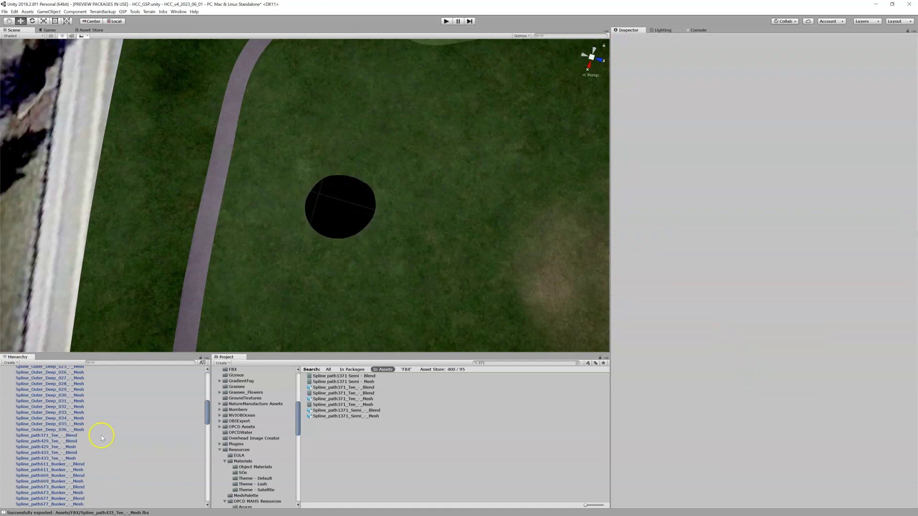
# Add Spline_path371_Tee_-_Mesh from the "371" asset results to the scene again, beside its Blend mesh
pyautogui.click(499, 364)
pyautogui.moveTo(330, 399); pyautogui.dragTo(30, 433)
pyautogui.click(55, 442)
# Set default materials on the newly restored round tee mesh and show its vertex painting to check which paint remains
pyautogui.rightClick(55, 442)
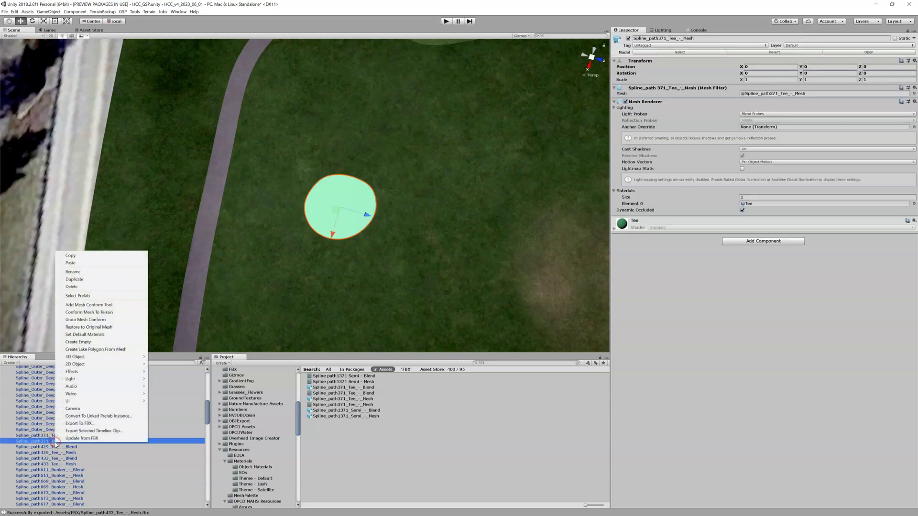
pyautogui.click(94, 335)
pyautogui.scroll(3, 311, 225)
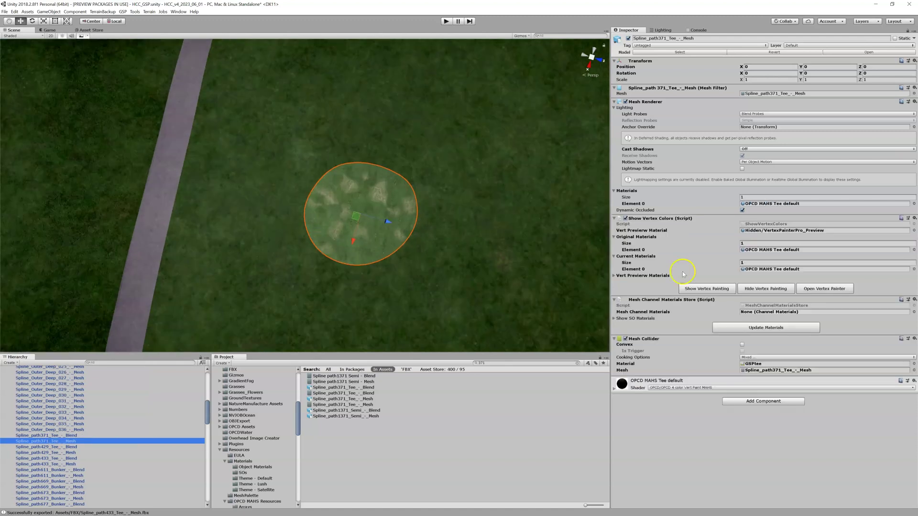
pyautogui.click(707, 288)
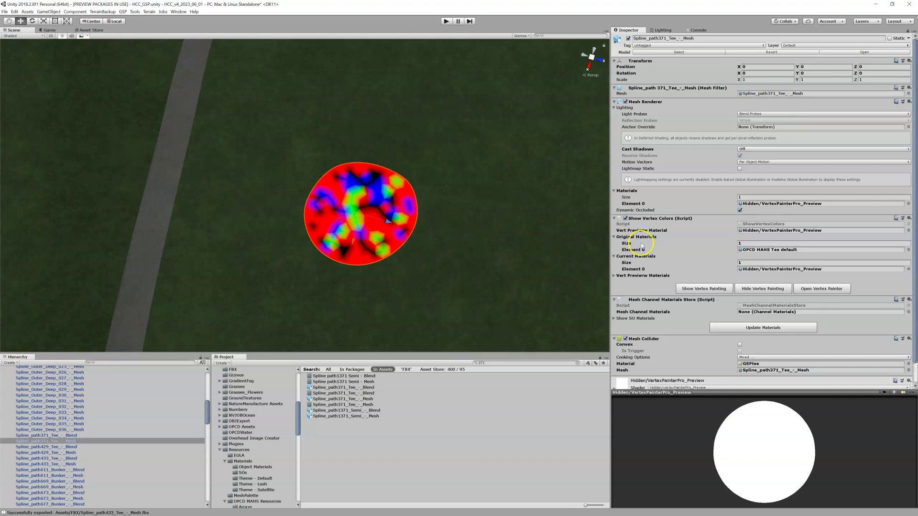
pyautogui.scroll(-2, 640, 253)
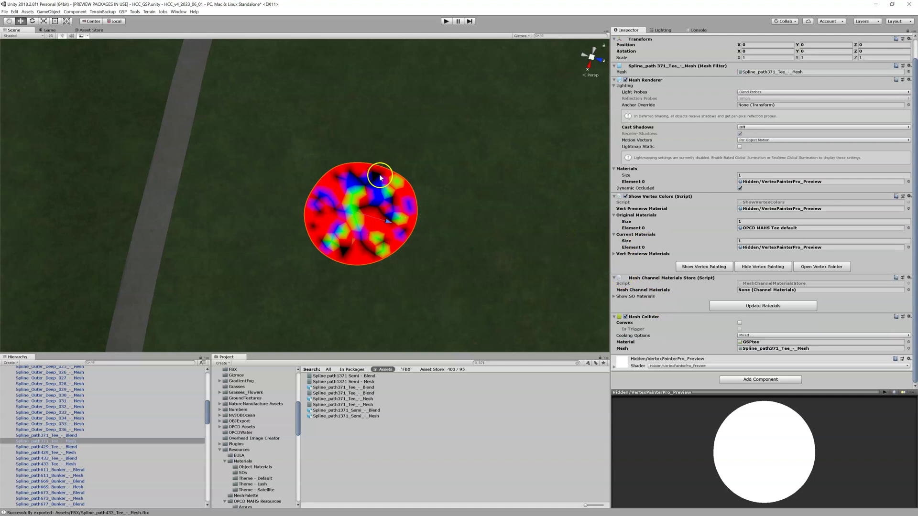